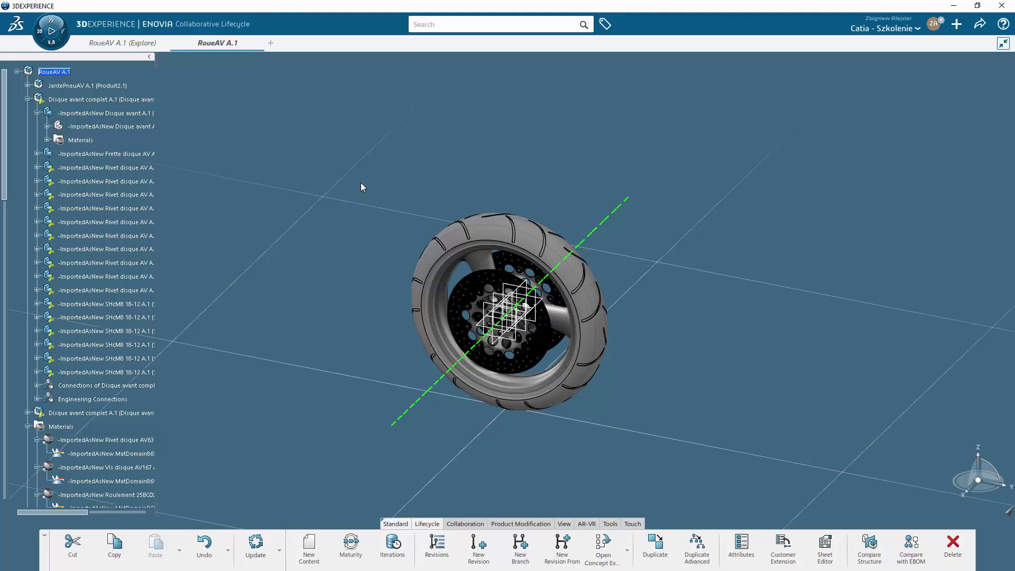
middle_drag(328, 141, 393, 210)
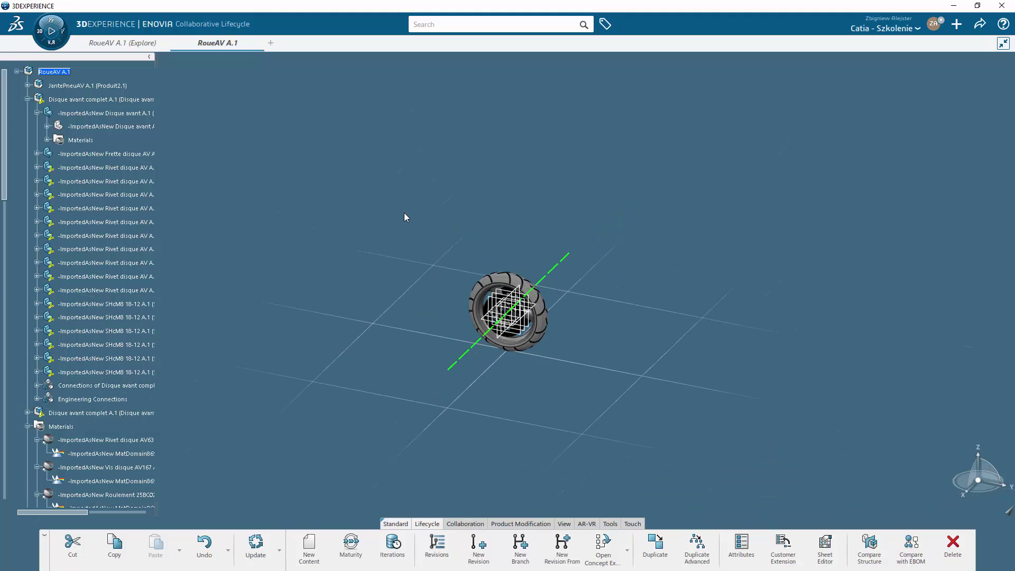
scroll(448, 269, up, 1)
scroll(444, 266, up, 2)
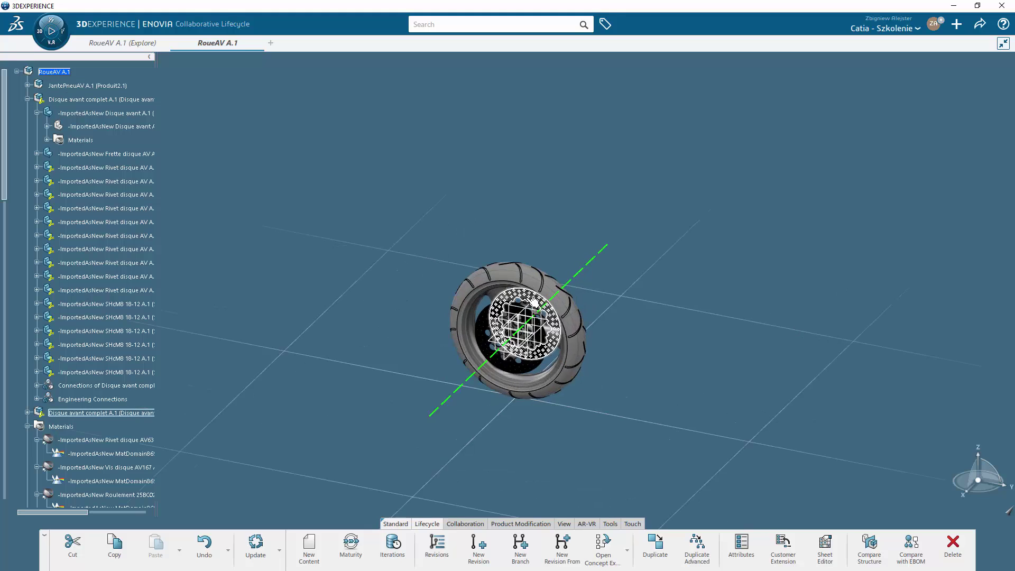
scroll(439, 263, up, 2)
scroll(432, 259, up, 3)
scroll(434, 259, down, 1)
scroll(444, 260, down, 3)
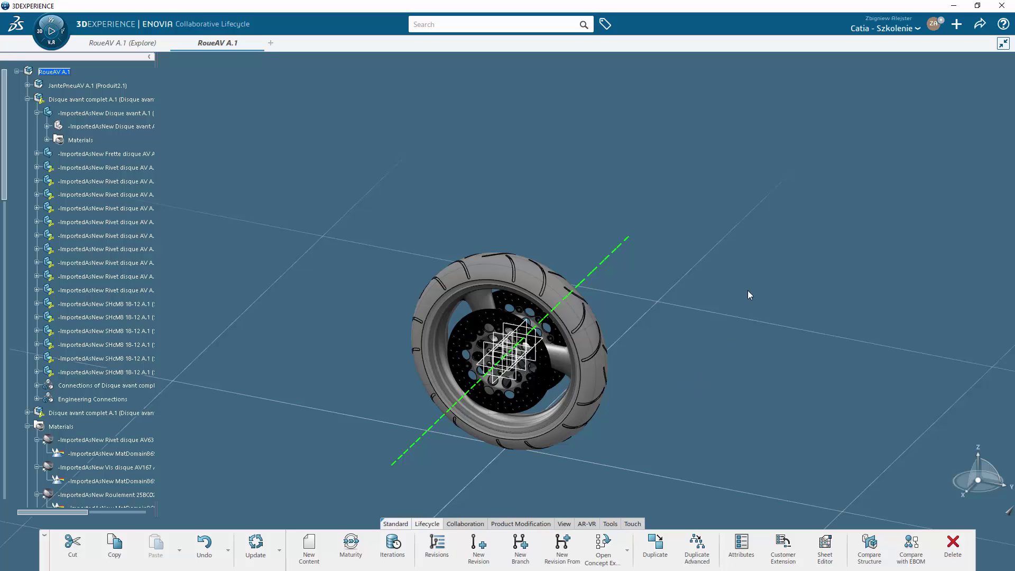
Set the 3D Shape Display axis system display size preference to 50 mm and apply it.
click(934, 23)
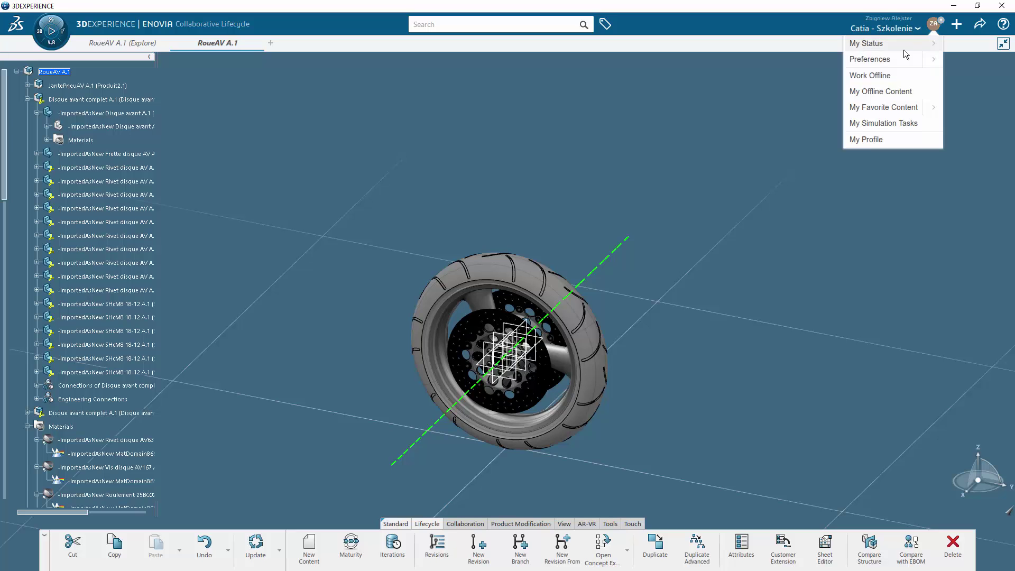
click(886, 62)
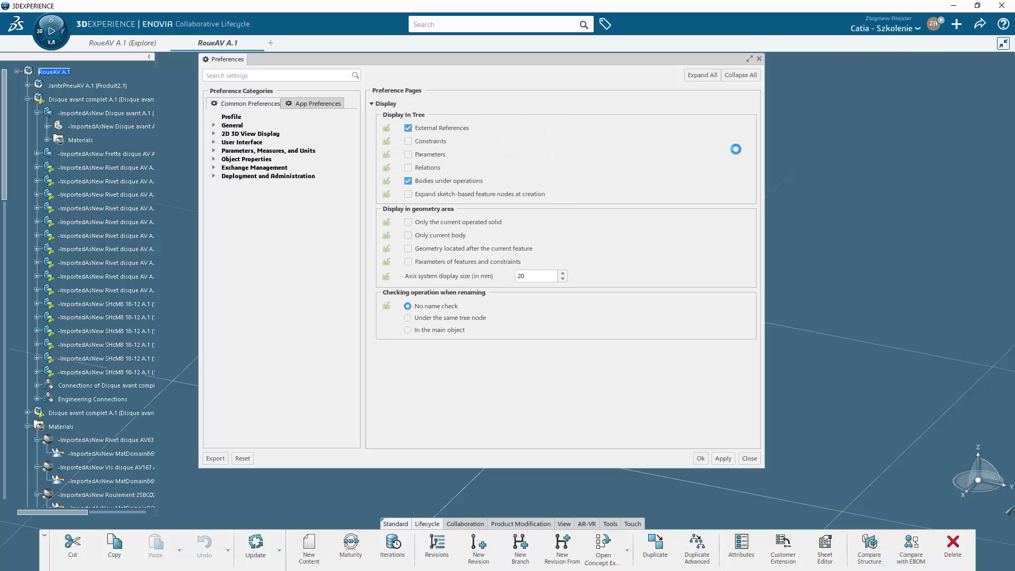
click(251, 160)
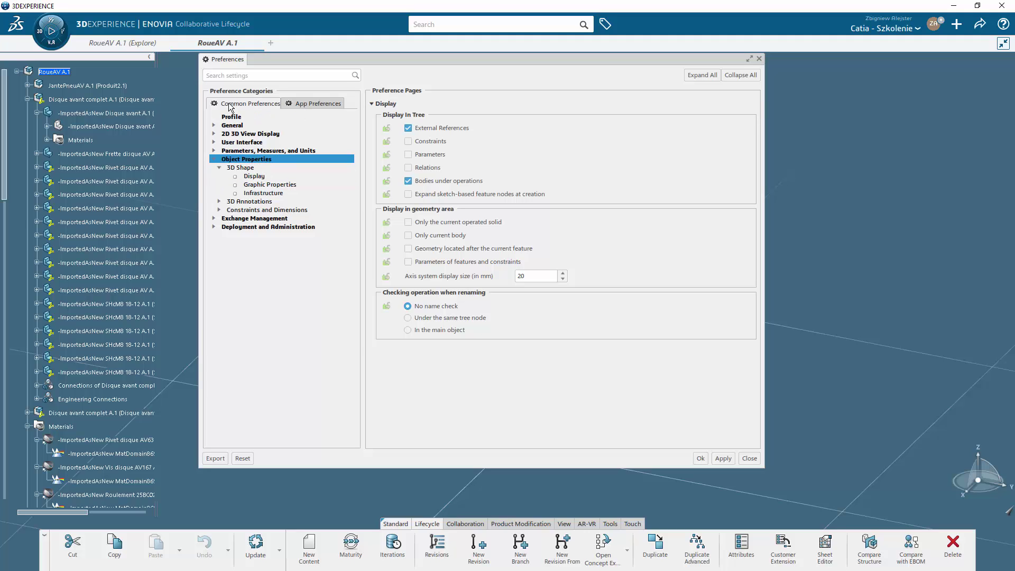
click(268, 168)
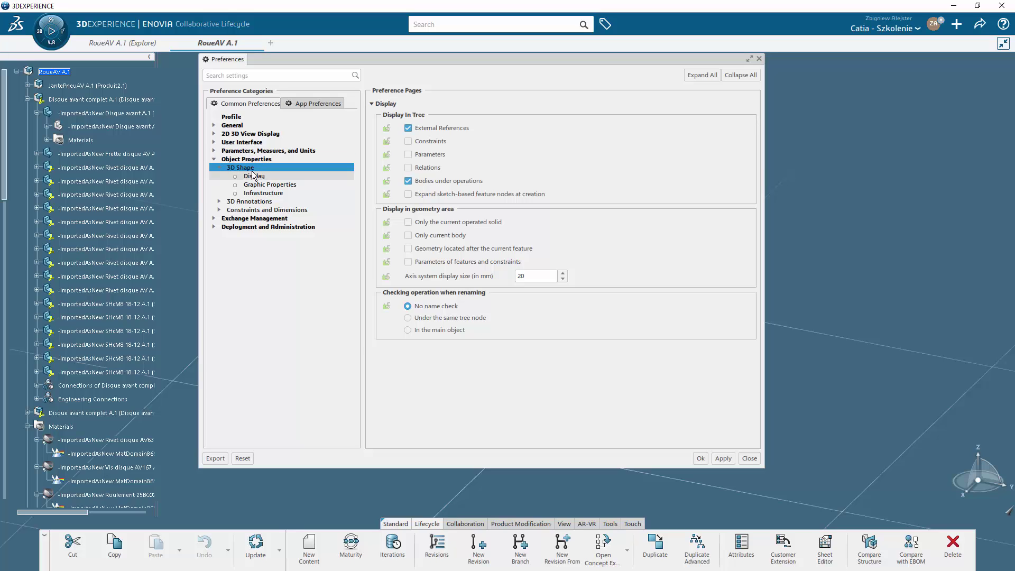
click(281, 178)
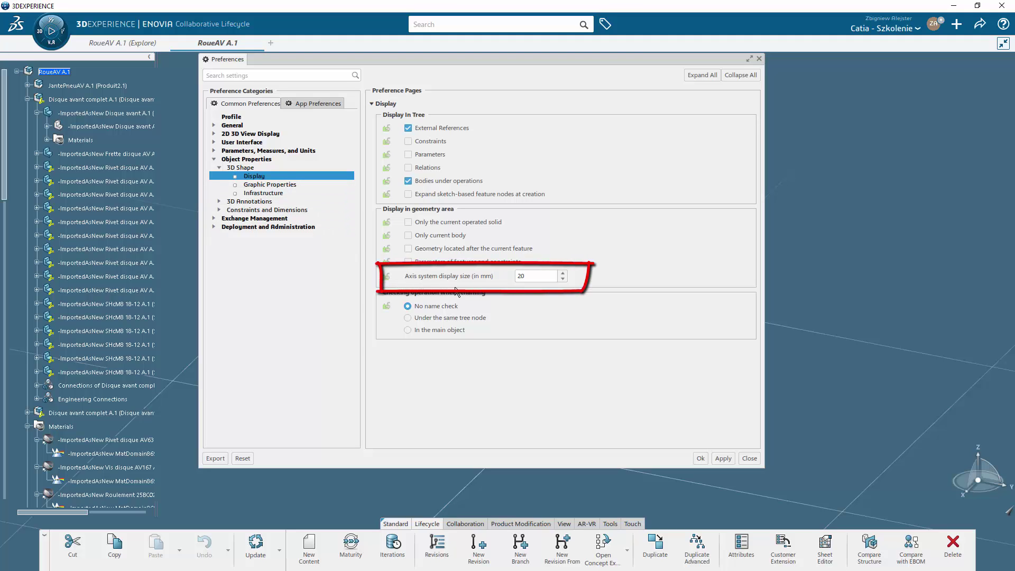
double_click(519, 276)
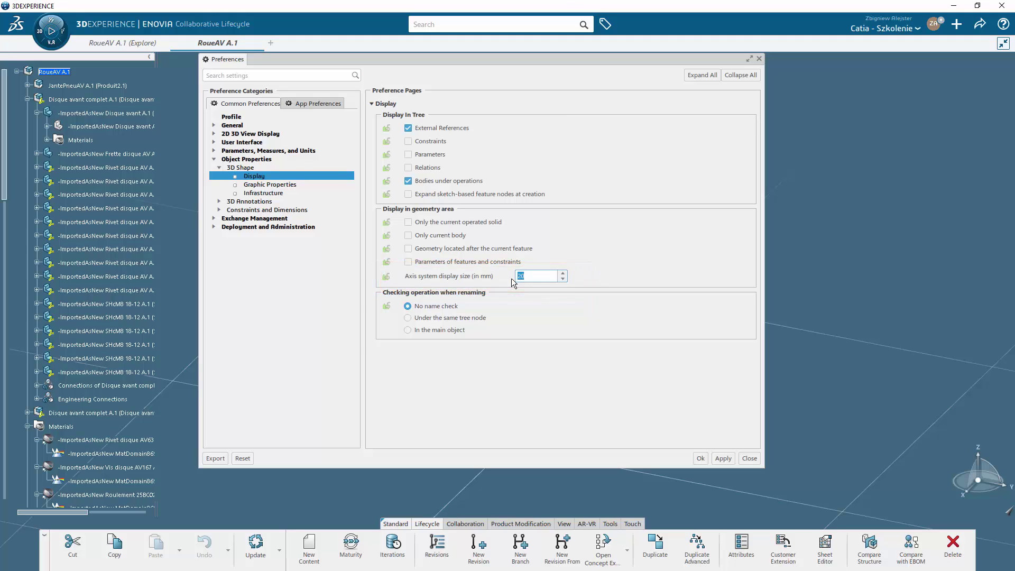
text(50)
click(719, 458)
Orbit the wheel, then reset the axis system display size preference to 20 mm.
click(703, 460)
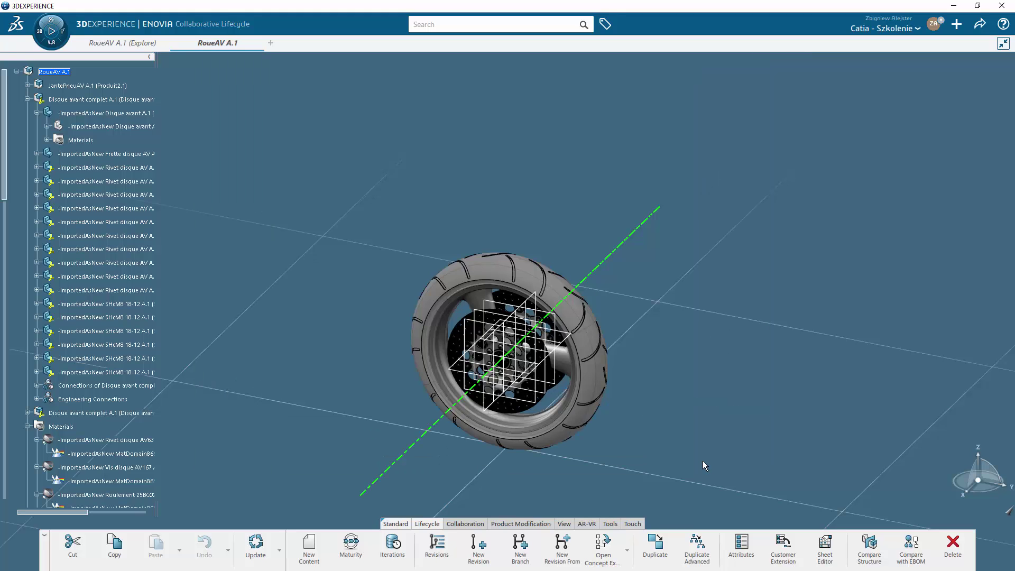
middle_drag(673, 432, 577, 403)
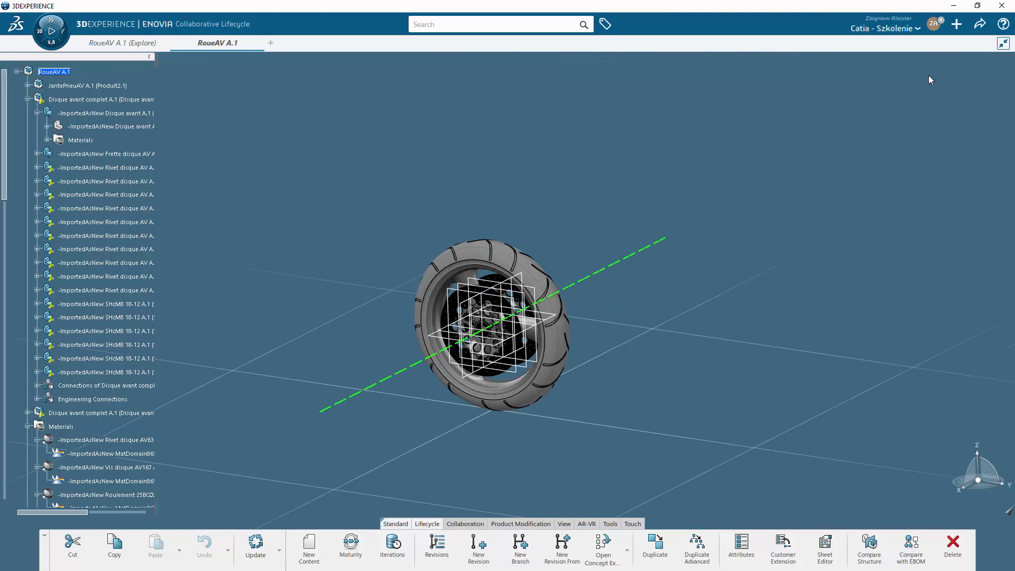
click(934, 24)
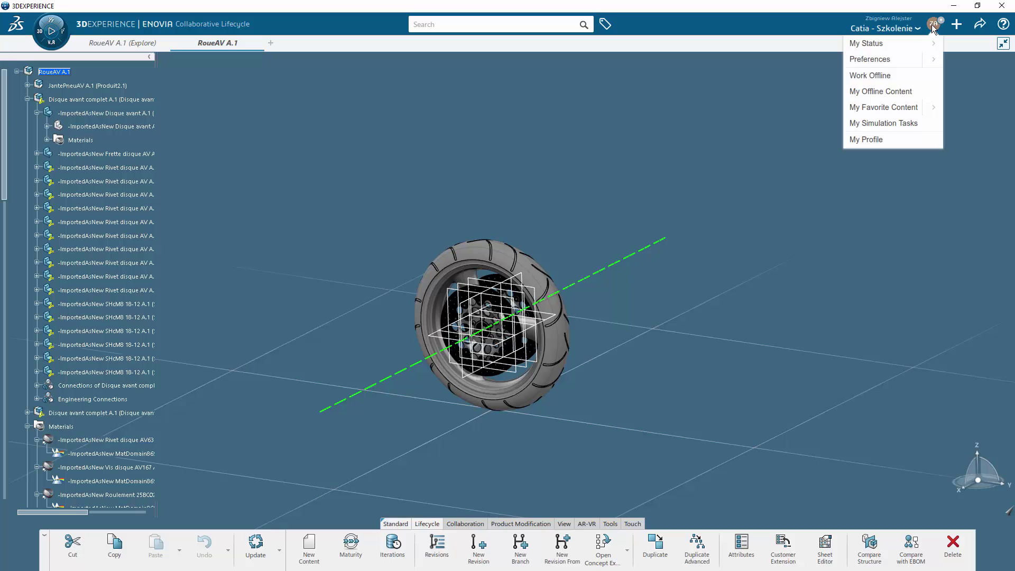
click(888, 60)
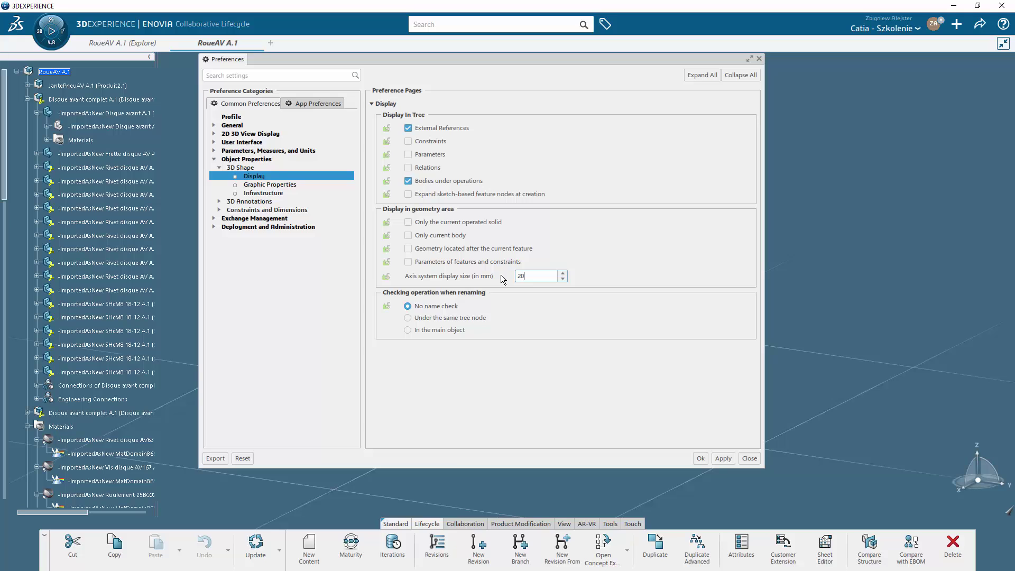
key(Home)
click(703, 460)
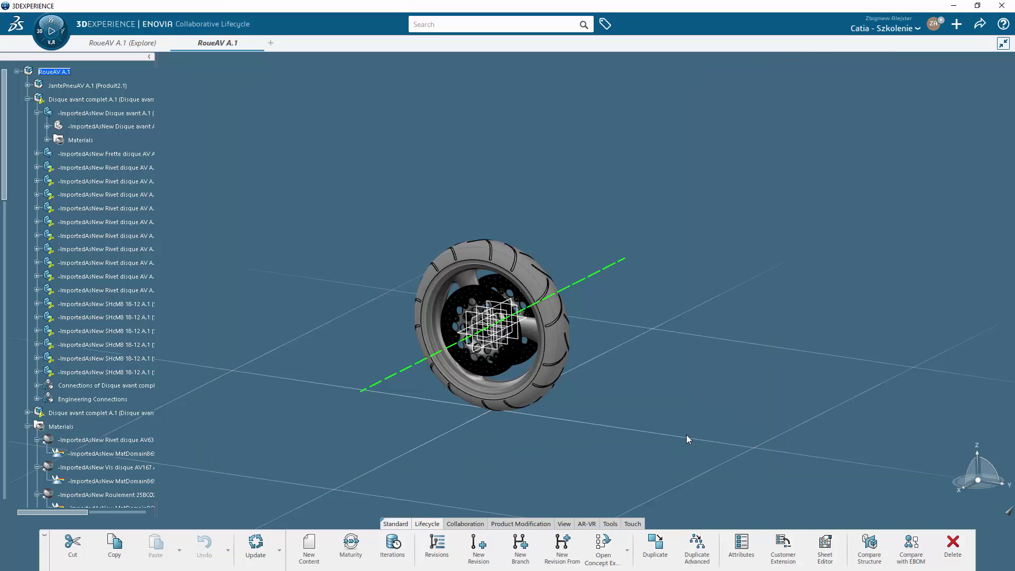
middle_drag(662, 403, 664, 414)
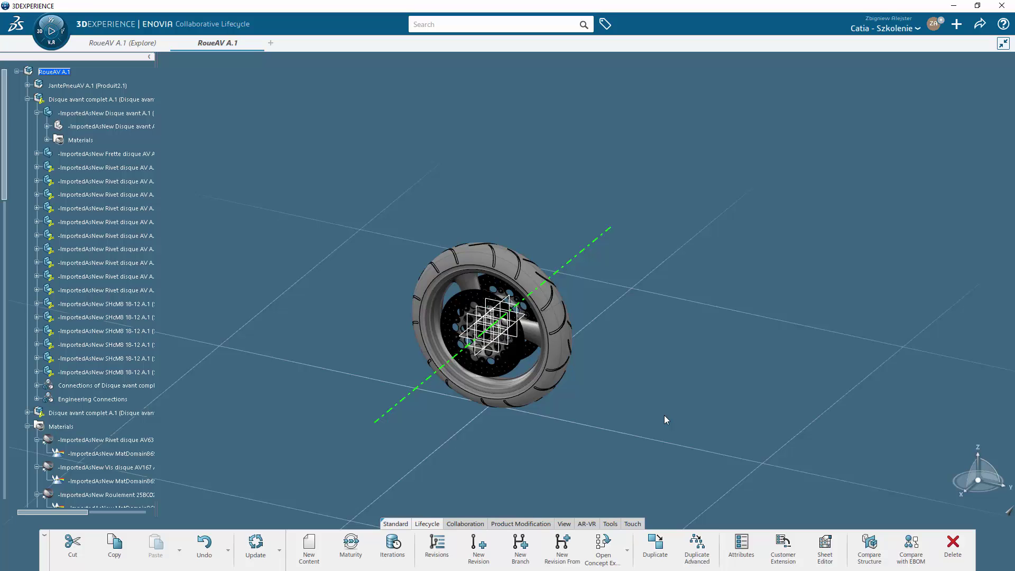
Open the Disque AV.1 brake disc part in its own new app tab.
right_click(121, 116)
mouse_move(158, 330)
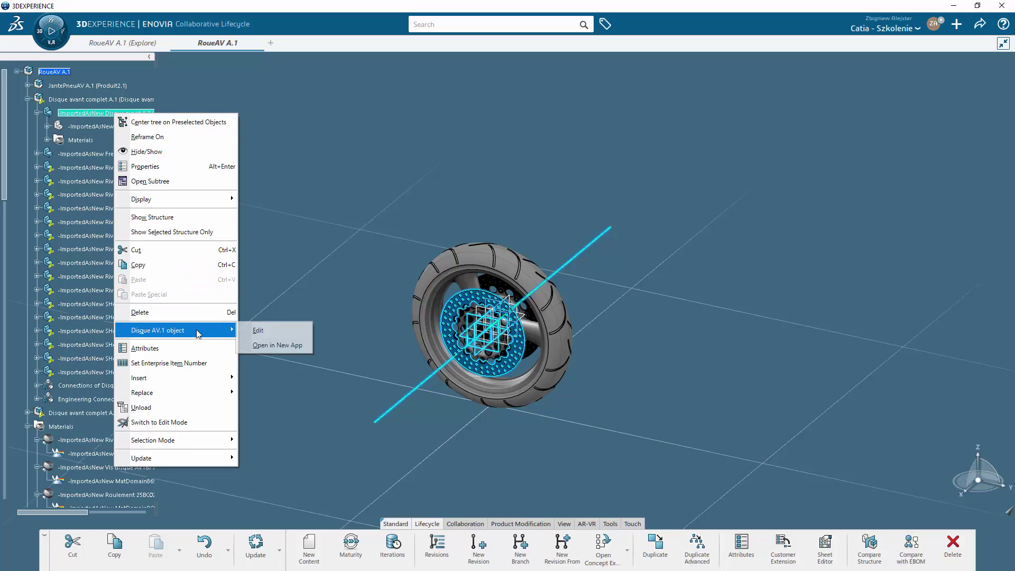
click(281, 346)
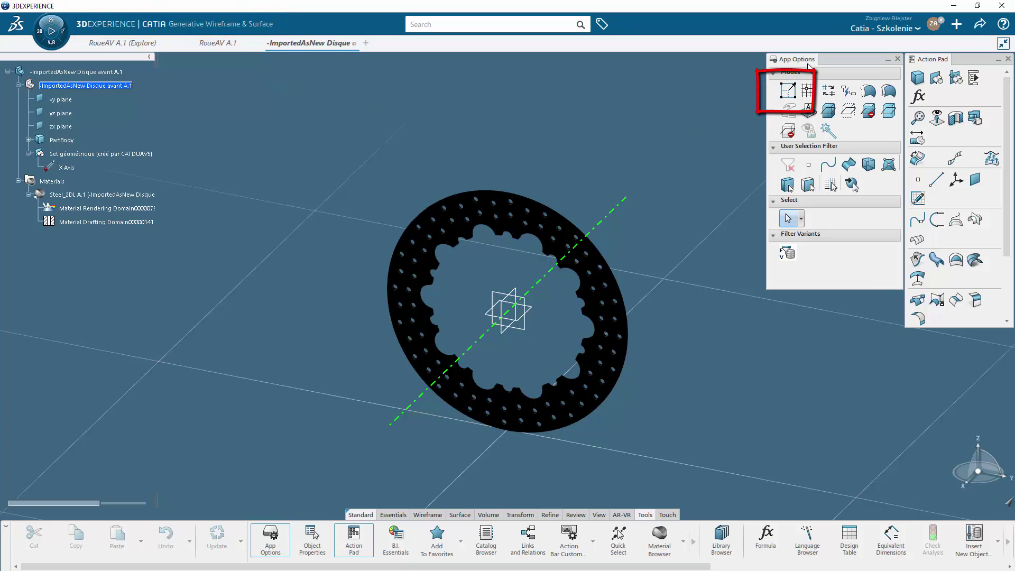
Enable Resize Infinite Elements and drag the yz plane's corners outward to frame the disc.
click(789, 92)
click(528, 306)
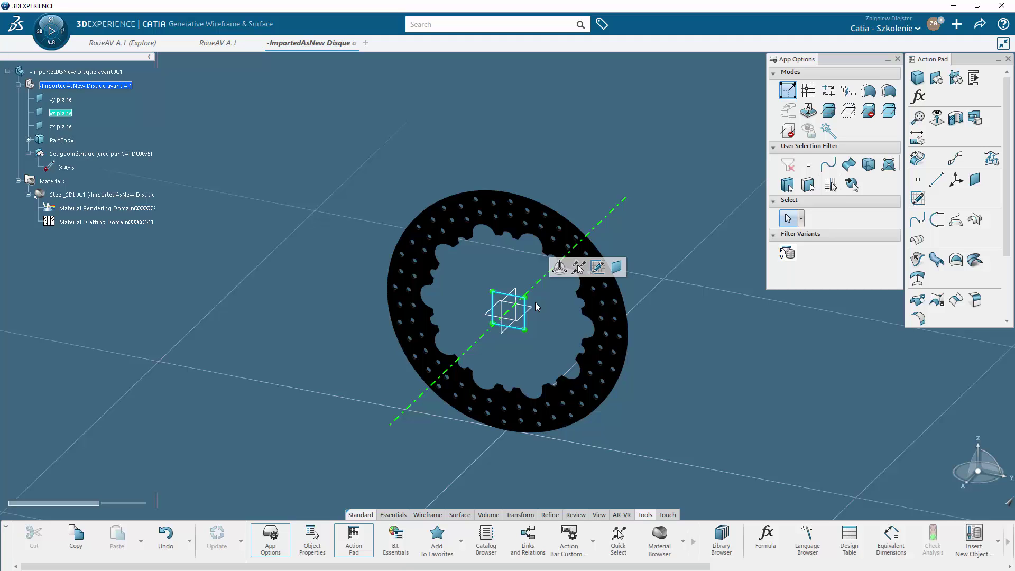
mouse_move(525, 298)
mouse_down()
mouse_move(637, 284)
mouse_move(665, 268)
mouse_up()
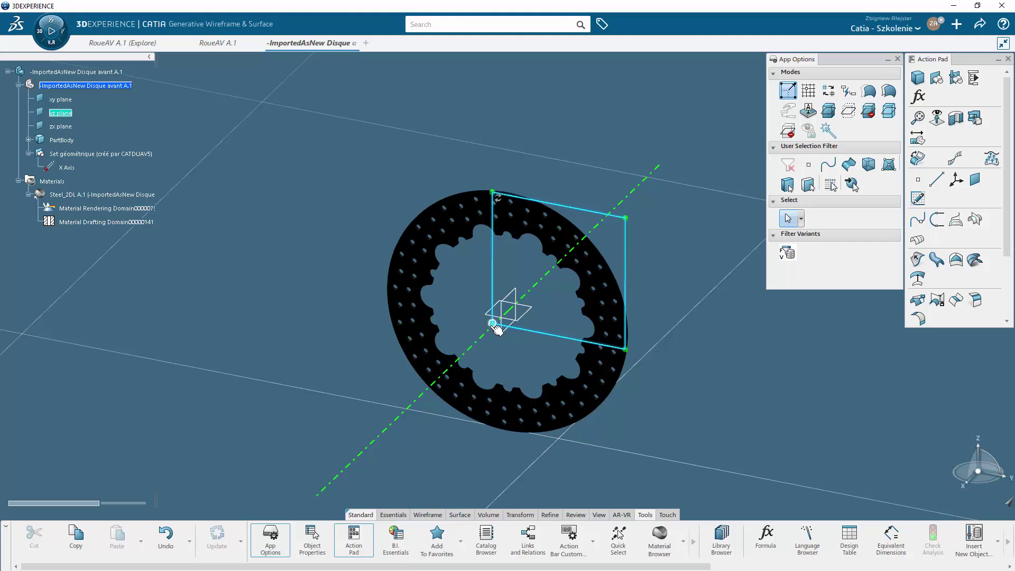
mouse_move(497, 329)
mouse_down()
mouse_move(458, 340)
mouse_move(397, 403)
mouse_move(388, 433)
mouse_up()
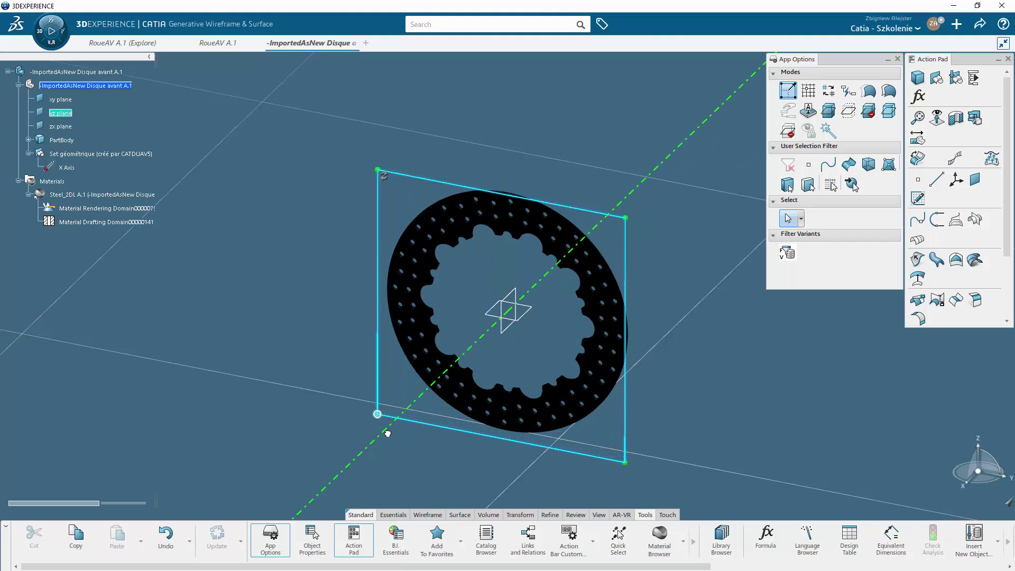
click(399, 421)
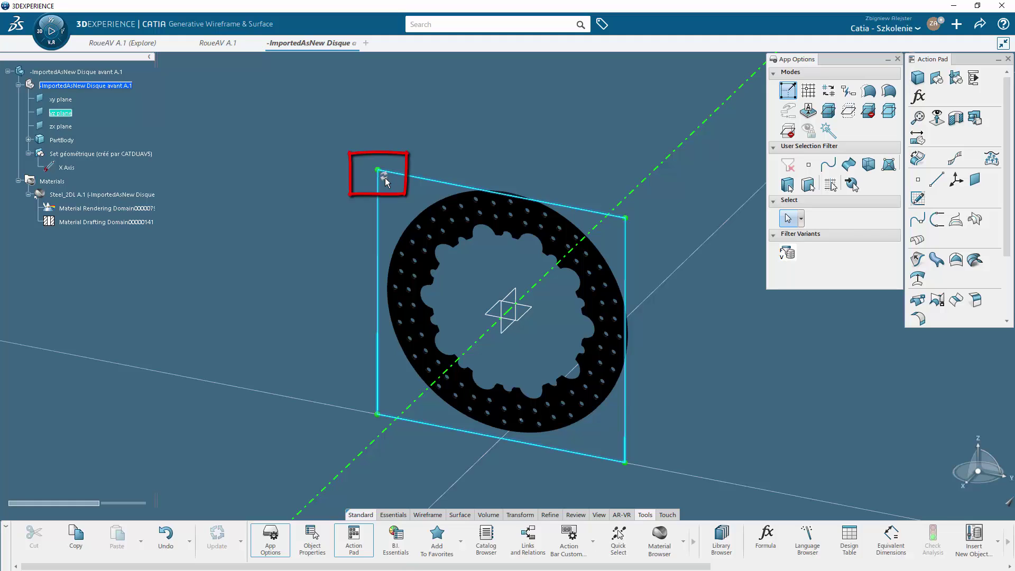
click(384, 177)
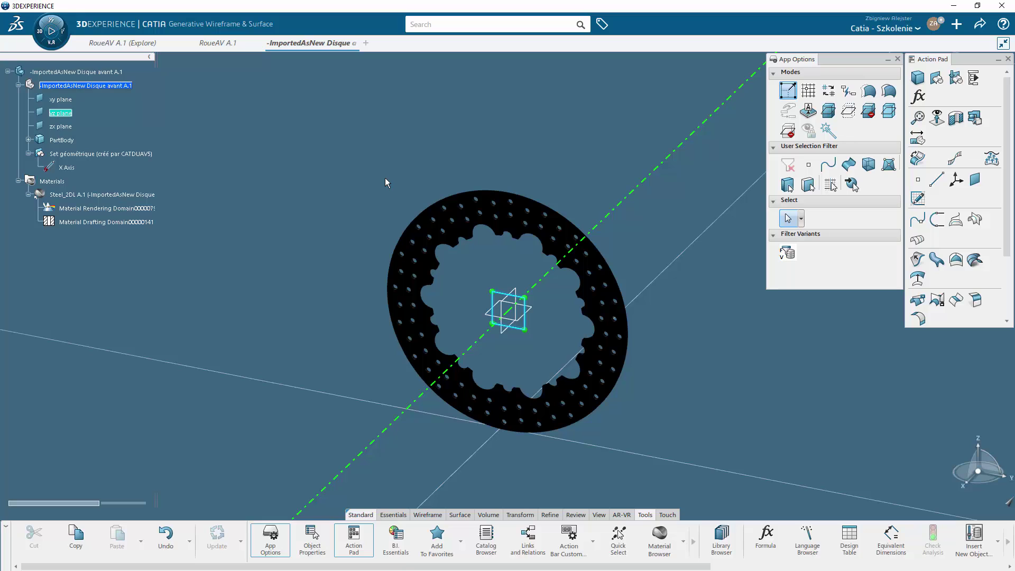
click(658, 169)
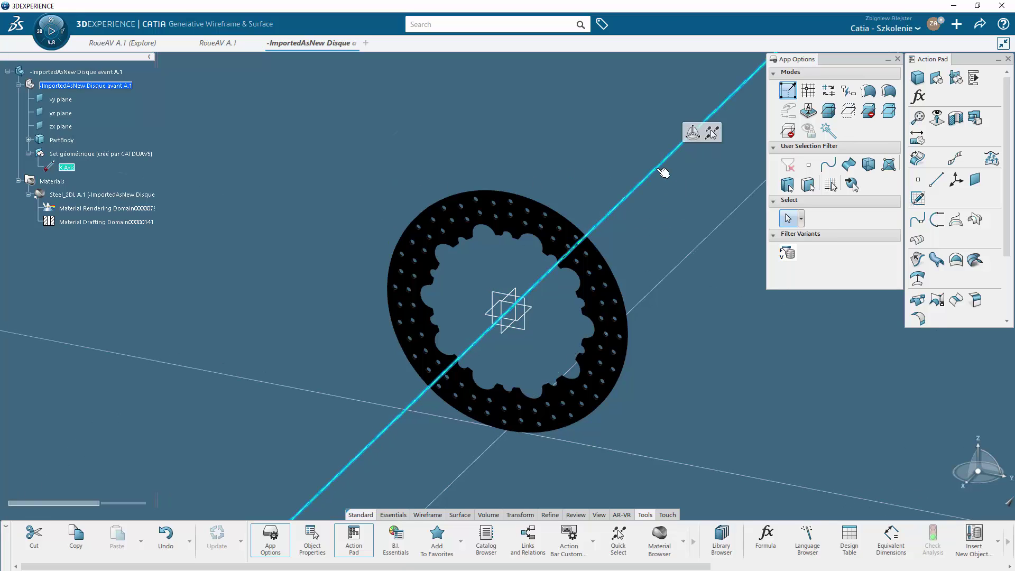
scroll(656, 168, down, 4)
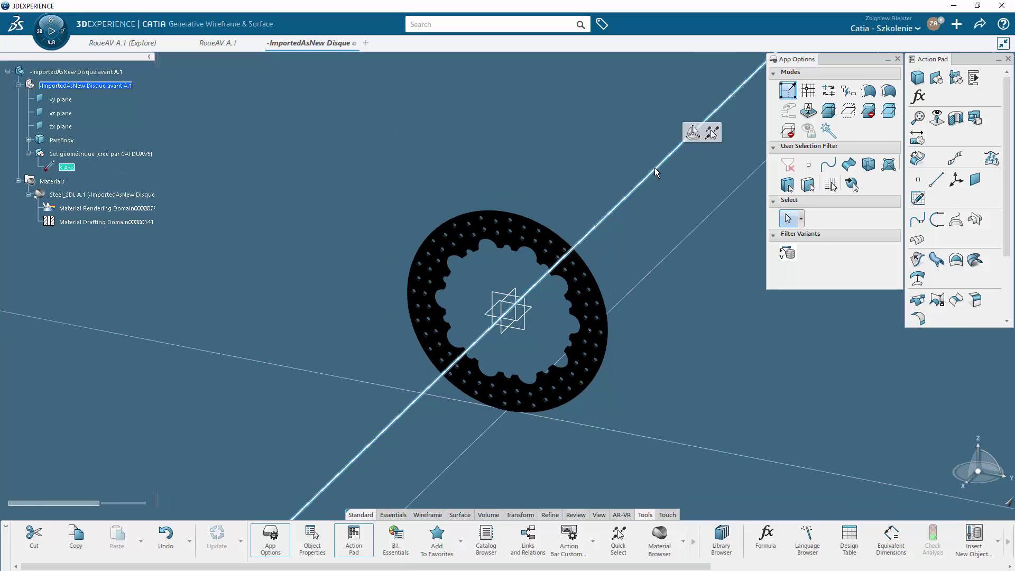
scroll(654, 167, down, 1)
scroll(654, 167, down, 1)
scroll(655, 167, down, 2)
scroll(655, 167, down, 1)
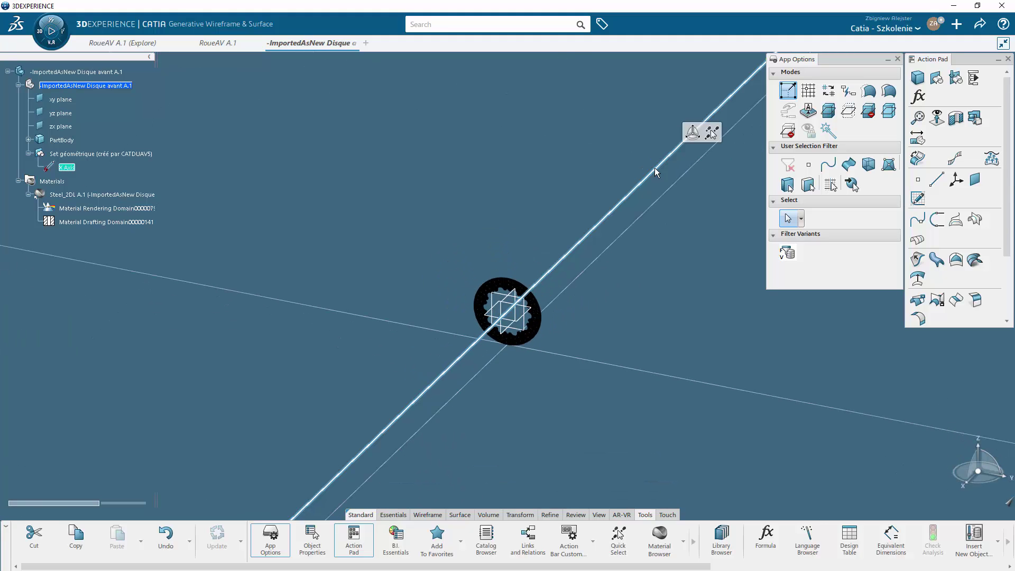
scroll(663, 174, down, 2)
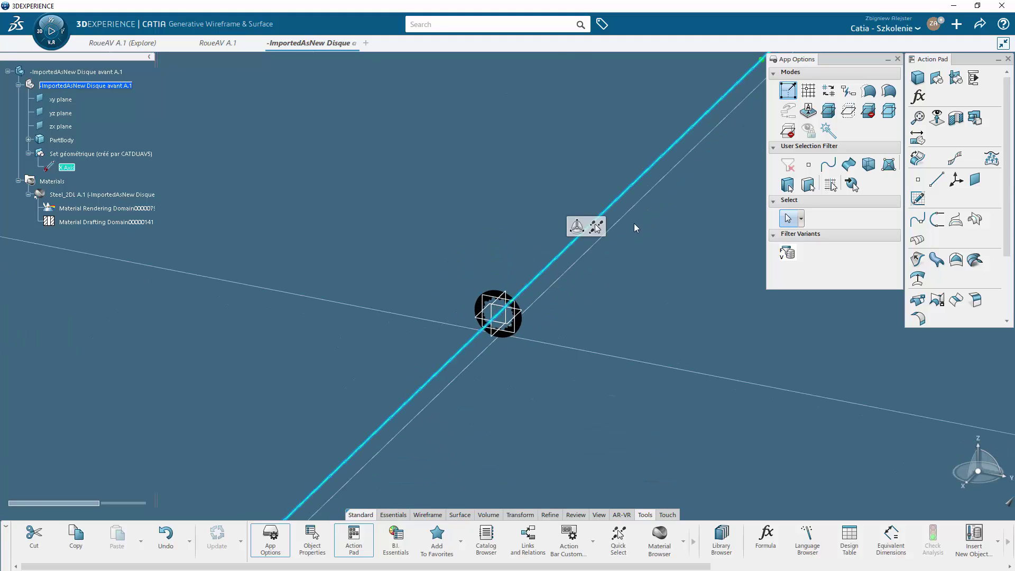
drag(765, 63, 534, 281)
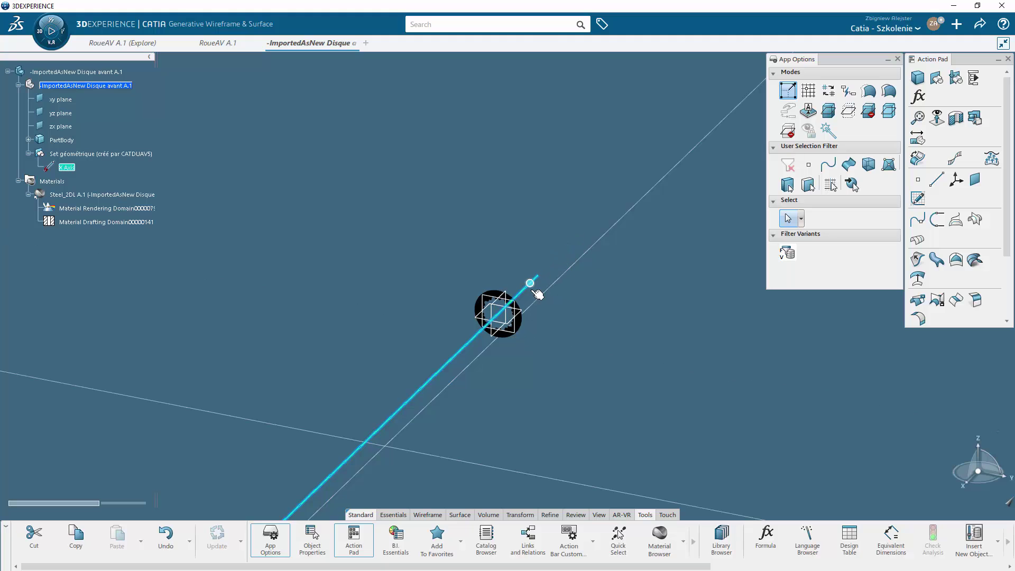
middle_drag(411, 350, 410, 337)
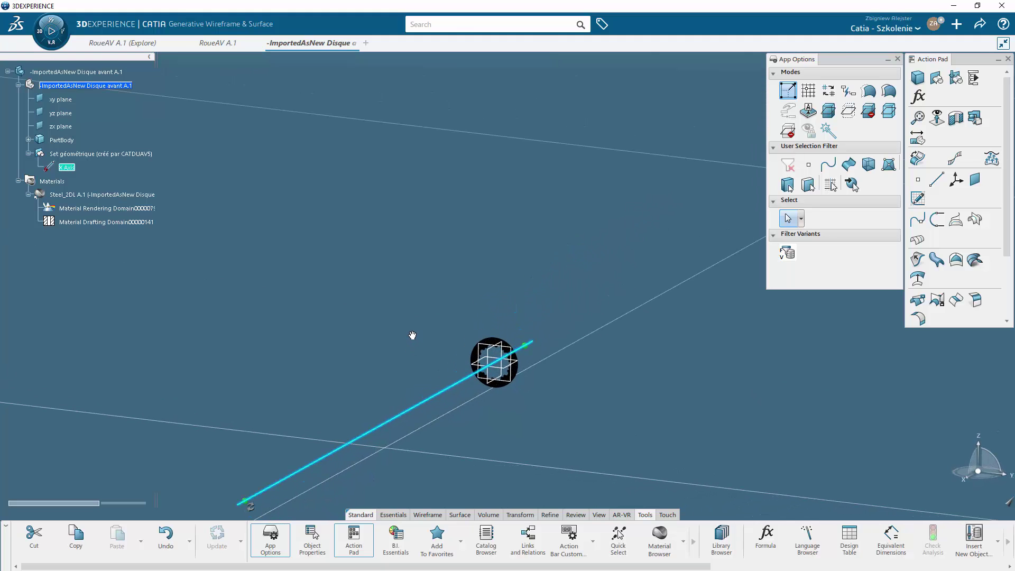
drag(249, 503, 482, 384)
mouse_move(474, 394)
middle_down()
mouse_move(507, 270)
mouse_move(484, 346)
middle_up()
scroll(508, 322, up, 3)
click(540, 312)
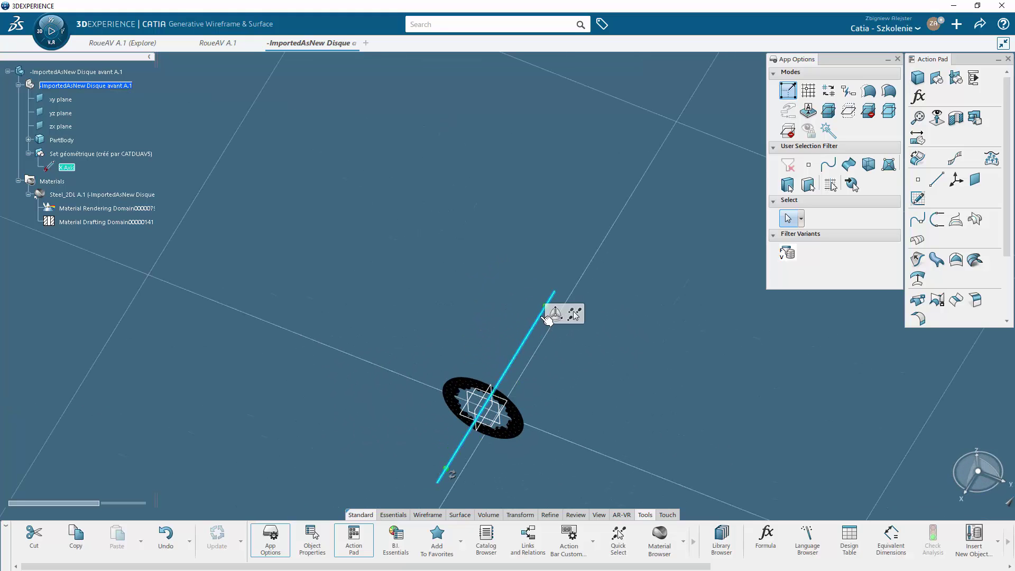
click(506, 351)
mouse_move(494, 350)
middle_down()
mouse_move(495, 315)
mouse_move(484, 334)
mouse_move(502, 340)
middle_up()
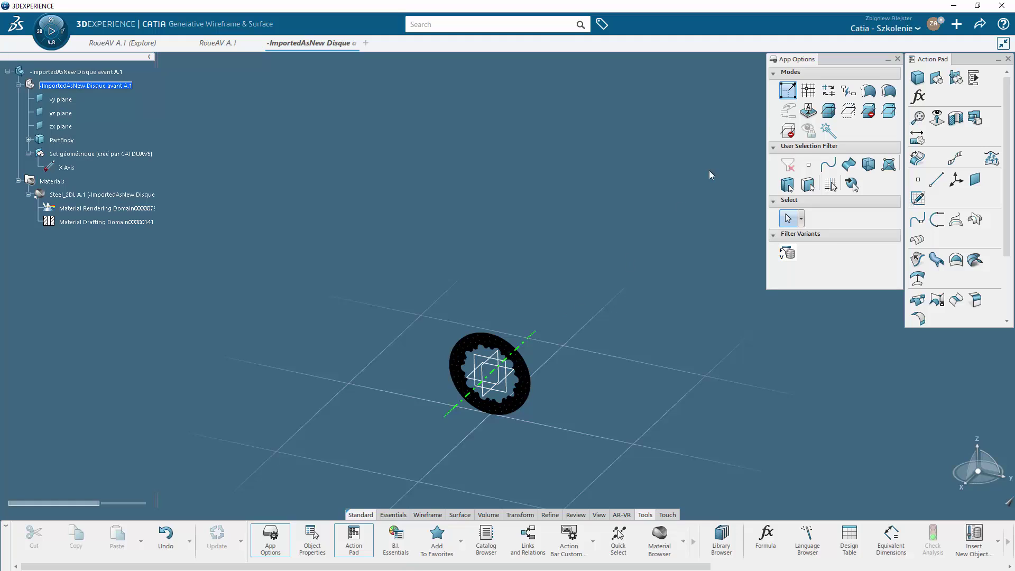
Switch the brake disc to Part Design from the compass's My Favorite Apps.
click(787, 92)
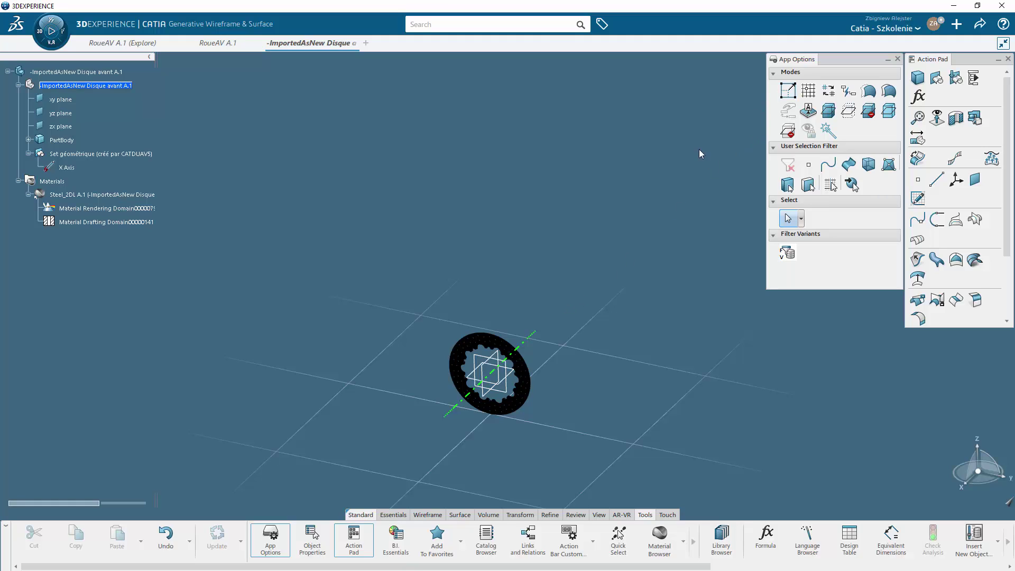
click(52, 46)
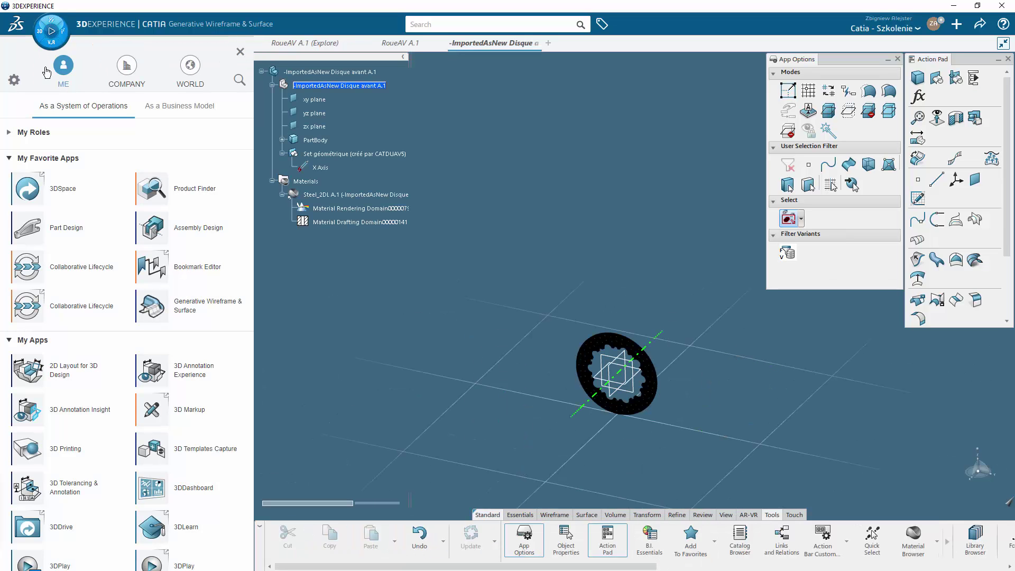
click(60, 231)
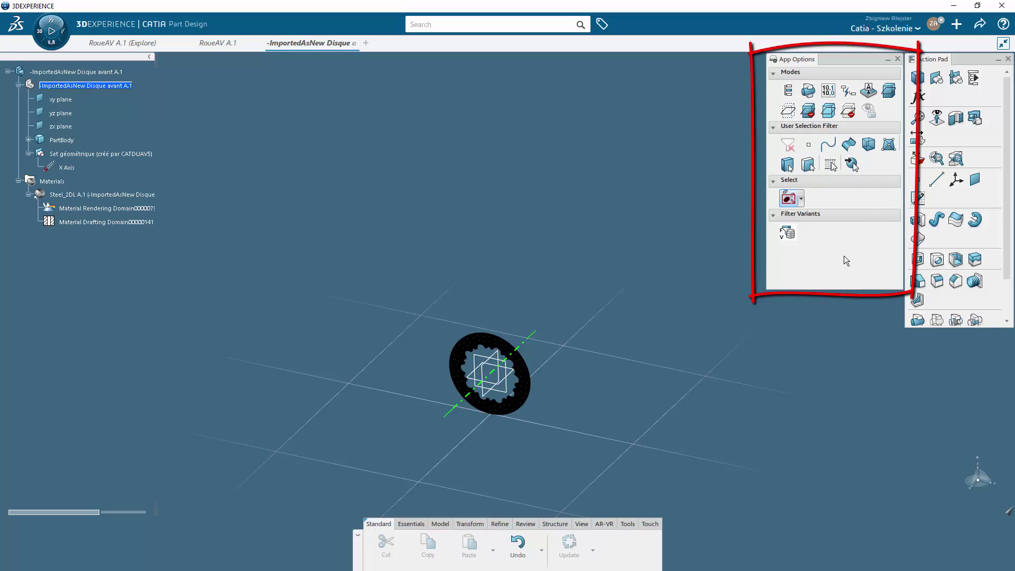
Turn on the status bar and launch Resize Infinite Elements through a 'c:Resize' command search.
right_click(643, 334)
mouse_move(684, 340)
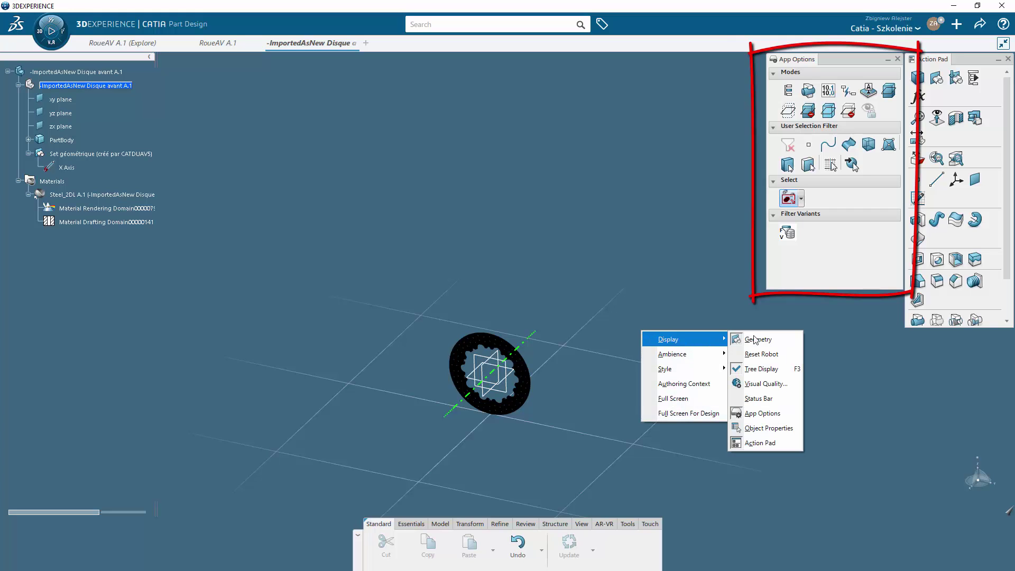
click(754, 399)
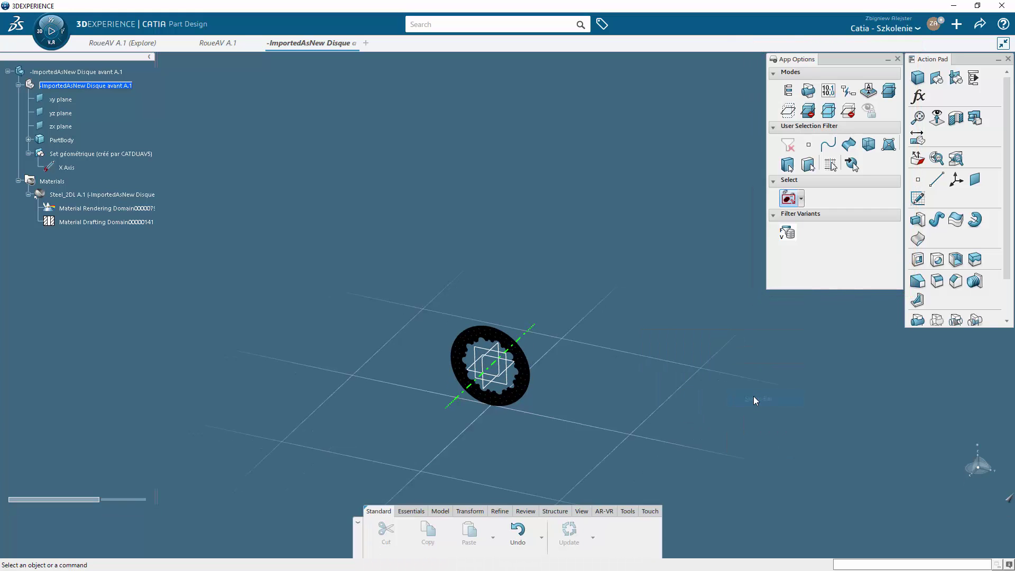
click(840, 563)
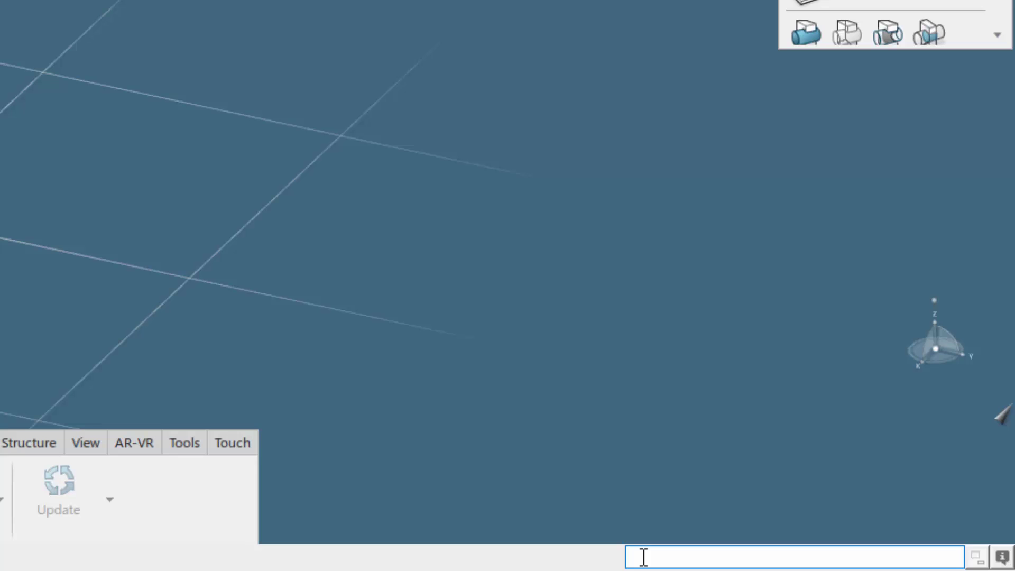
text(c)
text(:)
text(Res)
text(ize)
key(Return)
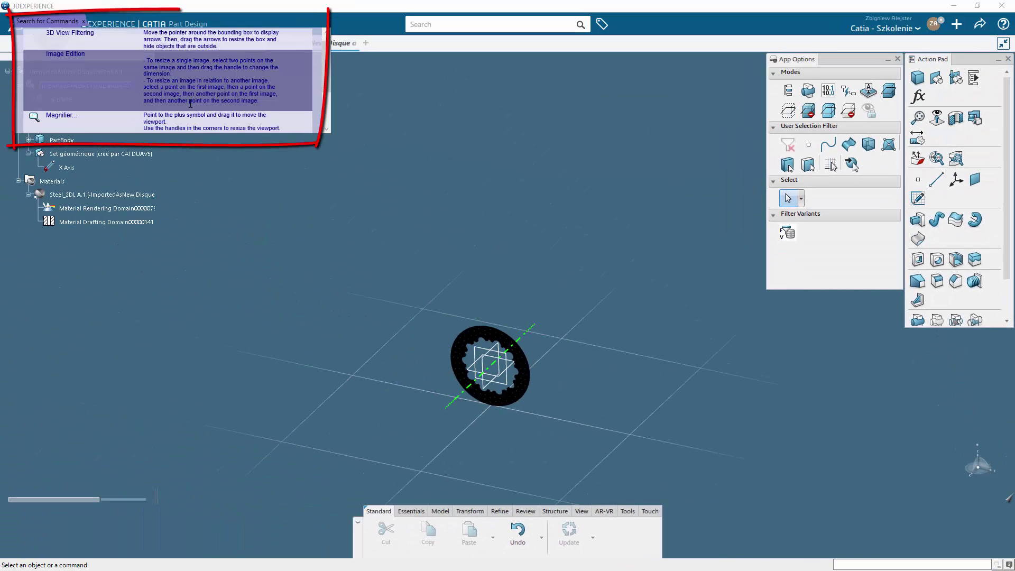
scroll(188, 106, down, 2)
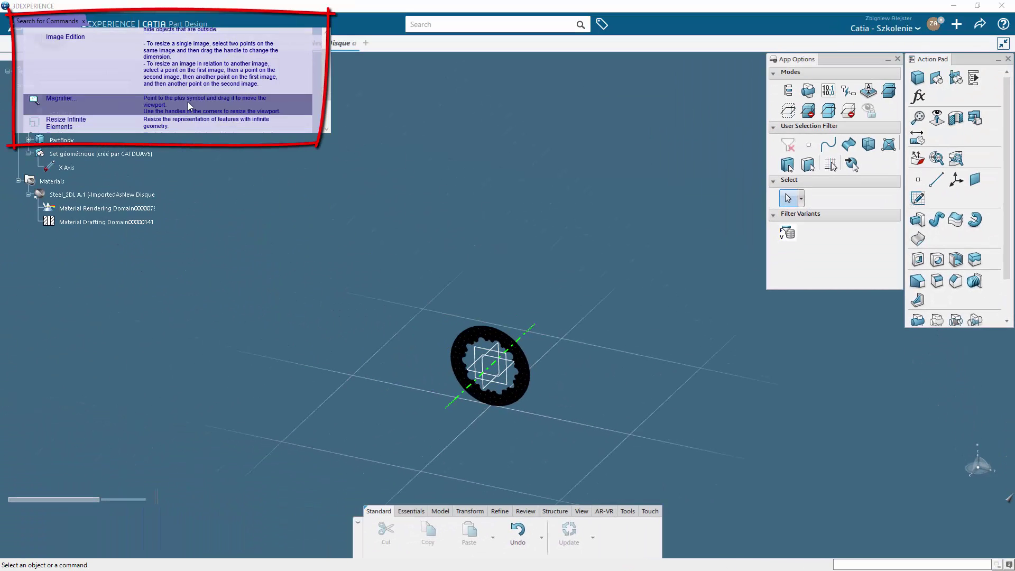
scroll(188, 105, down, 1)
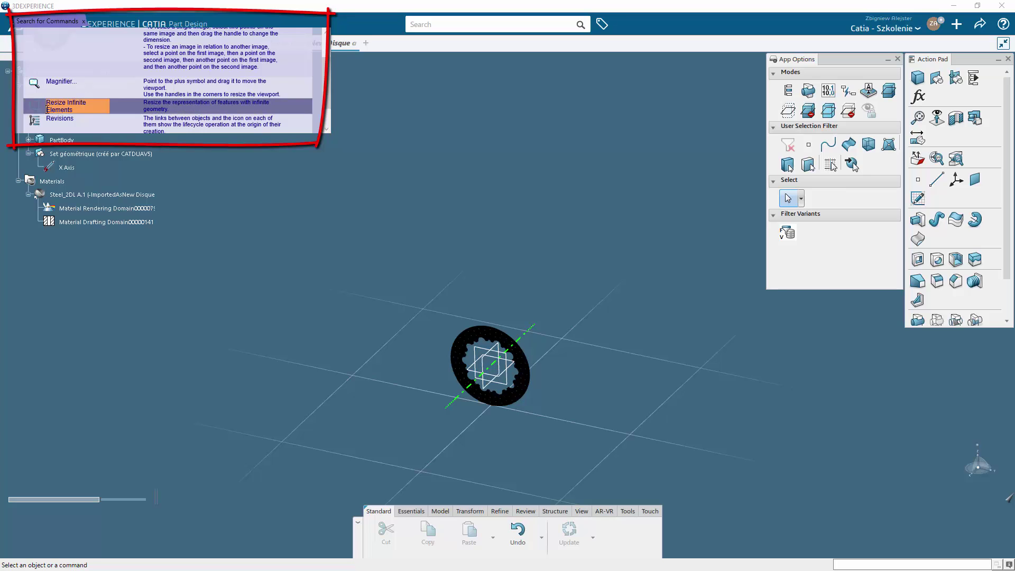
click(64, 105)
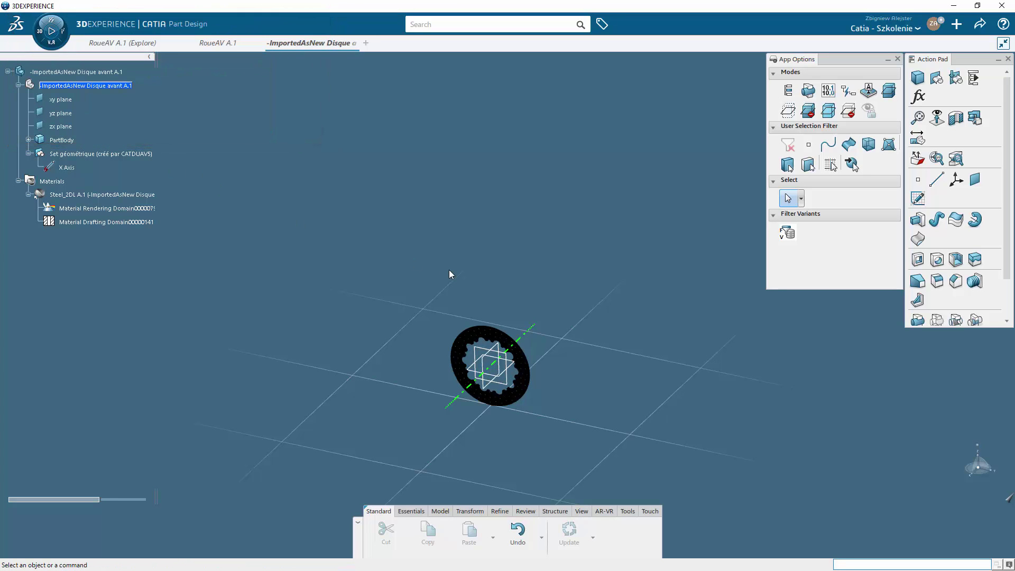
Pick the yz plane and drag its corner handle to resize it around the disc.
click(511, 366)
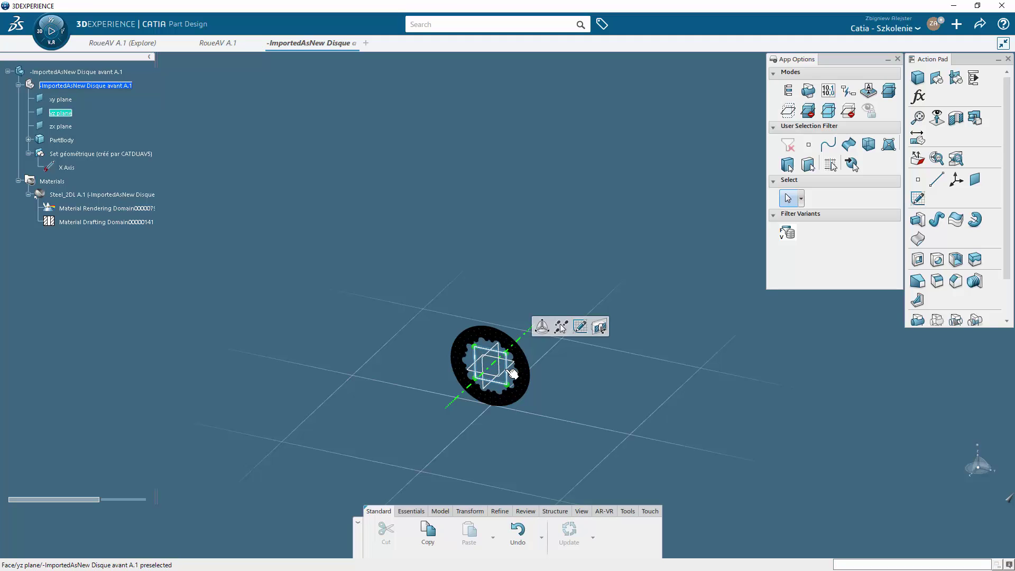
drag(518, 339, 502, 360)
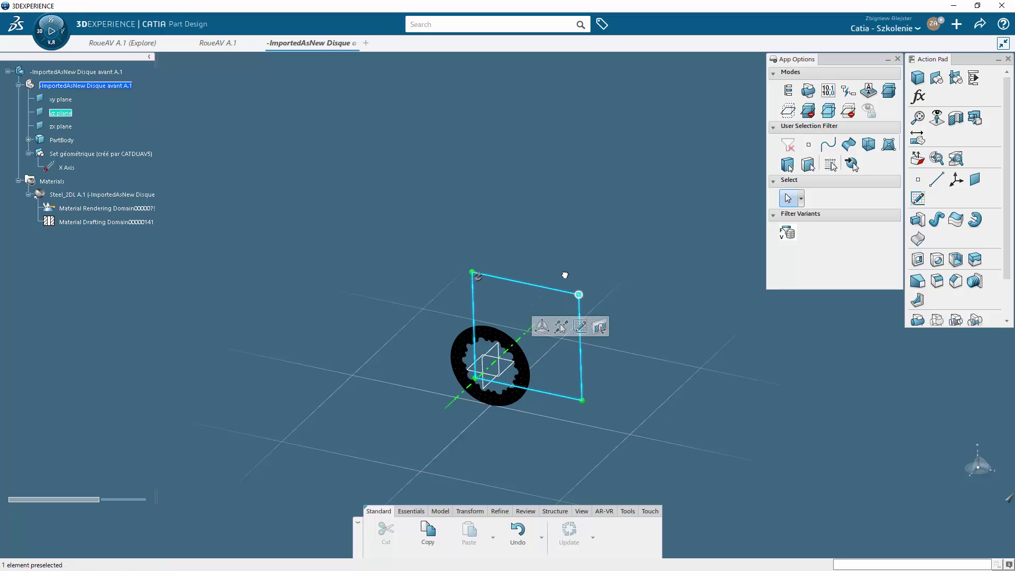
click(485, 365)
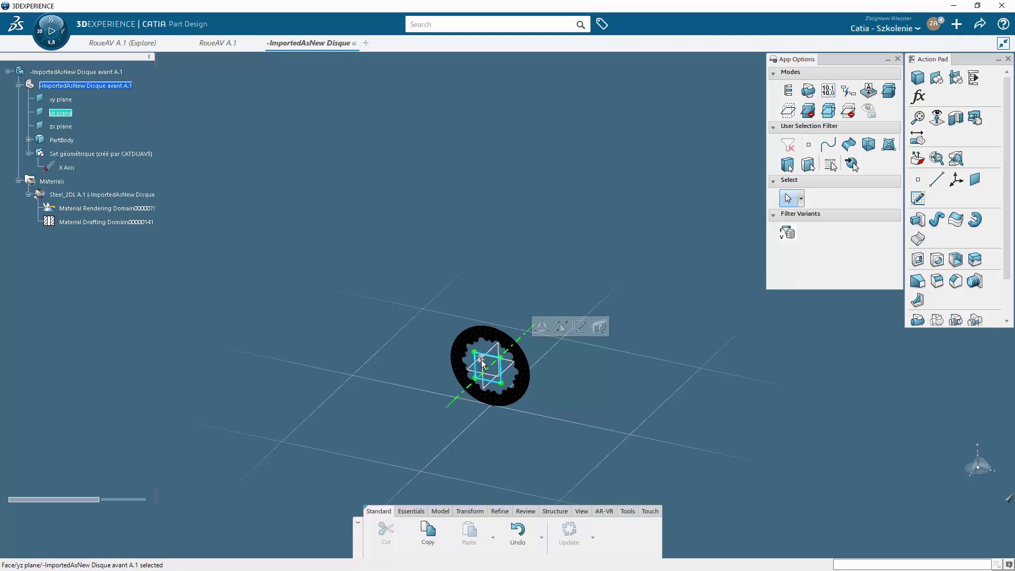
drag(483, 364, 506, 384)
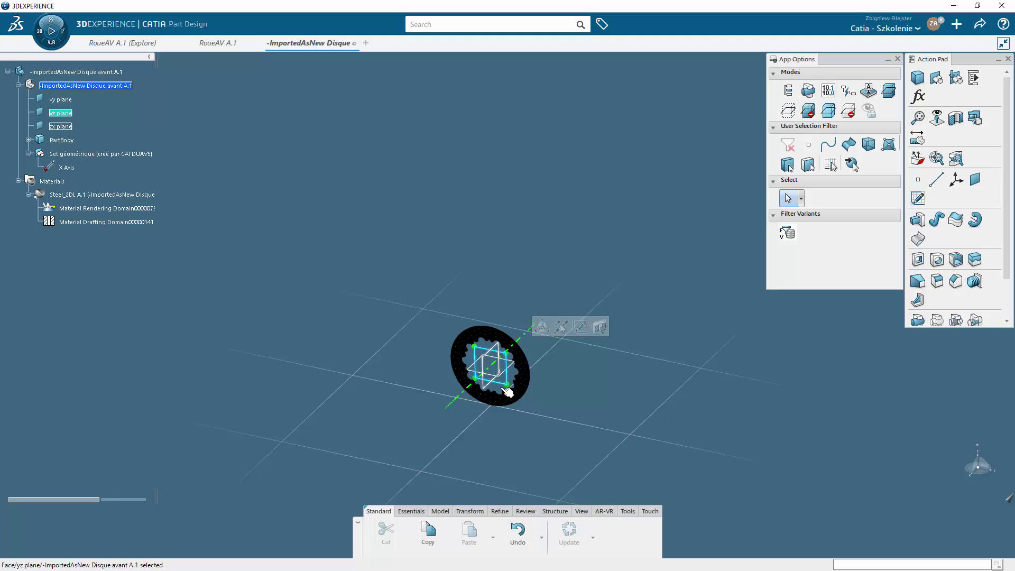
click(559, 405)
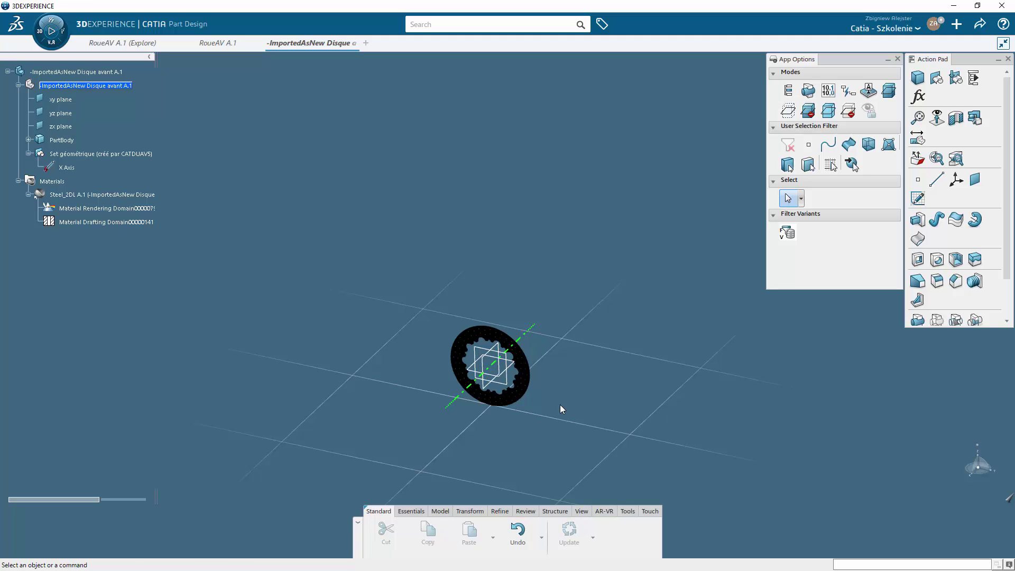
Open the Customize dialog from Preferences and show its Action Pad tab.
click(934, 24)
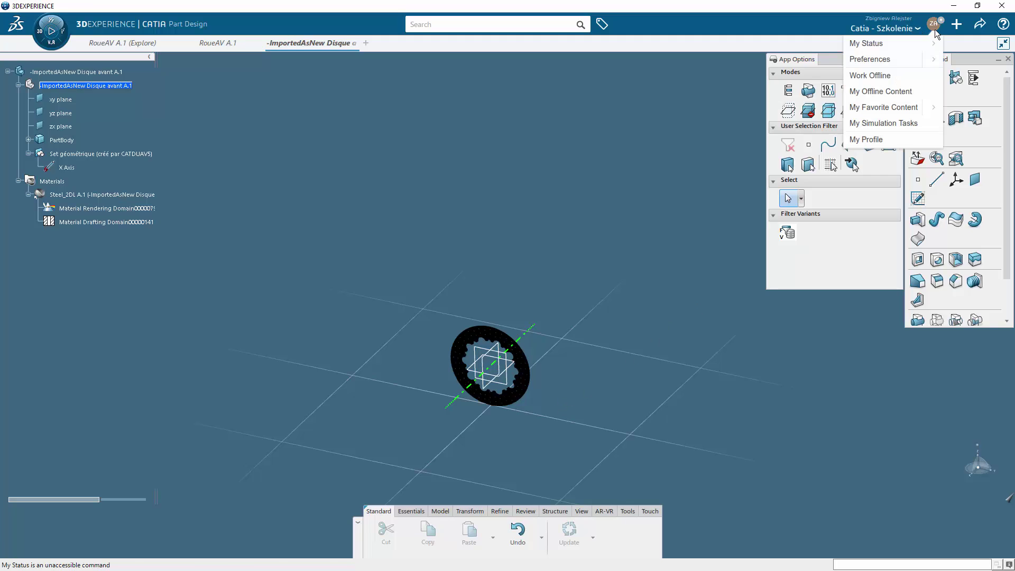
click(929, 59)
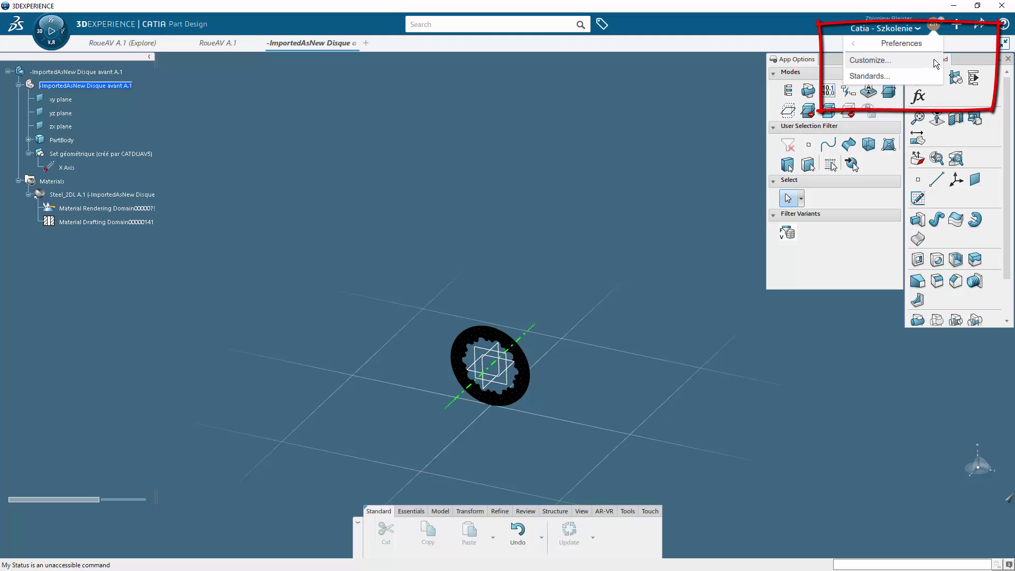
click(895, 60)
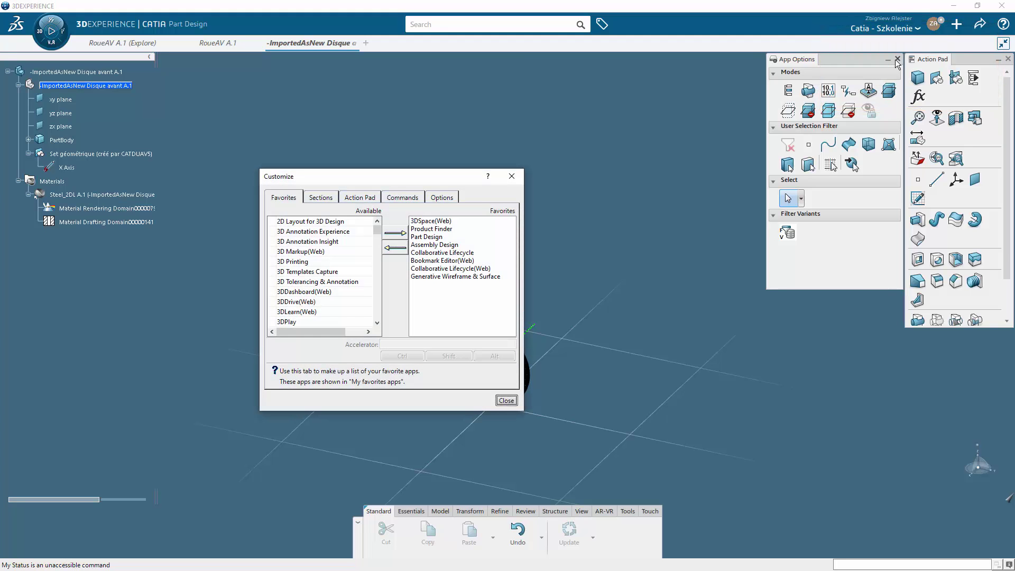
click(365, 202)
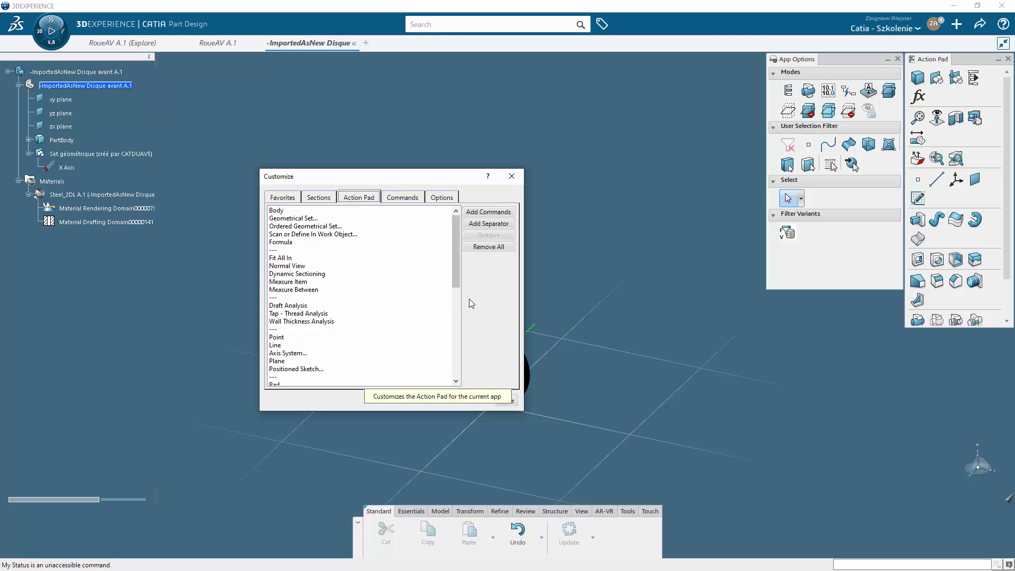
Add Resize Infinite Elements through Add Commands and move it to just below Stiffener.
click(495, 212)
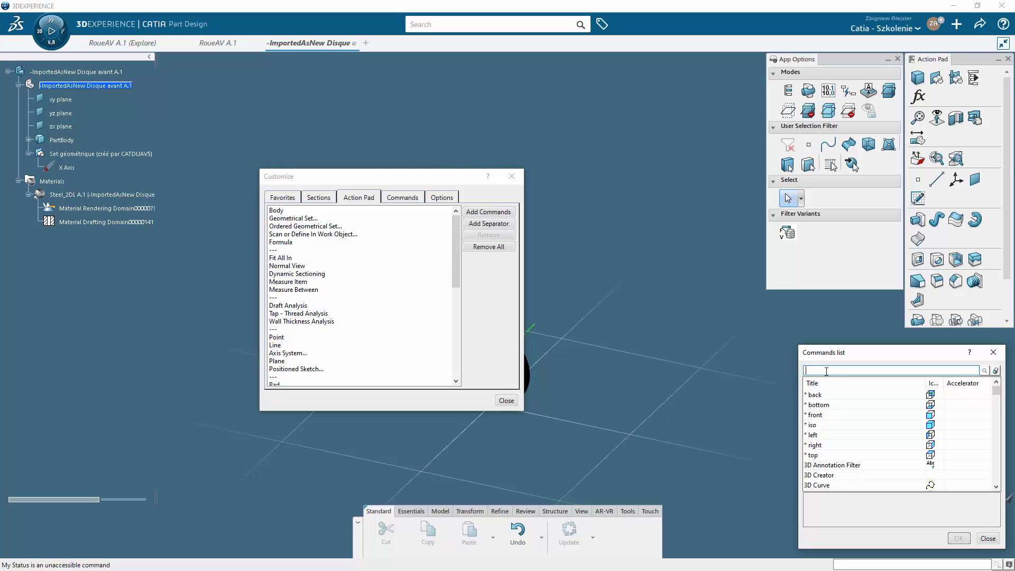
text(Resize)
click(983, 370)
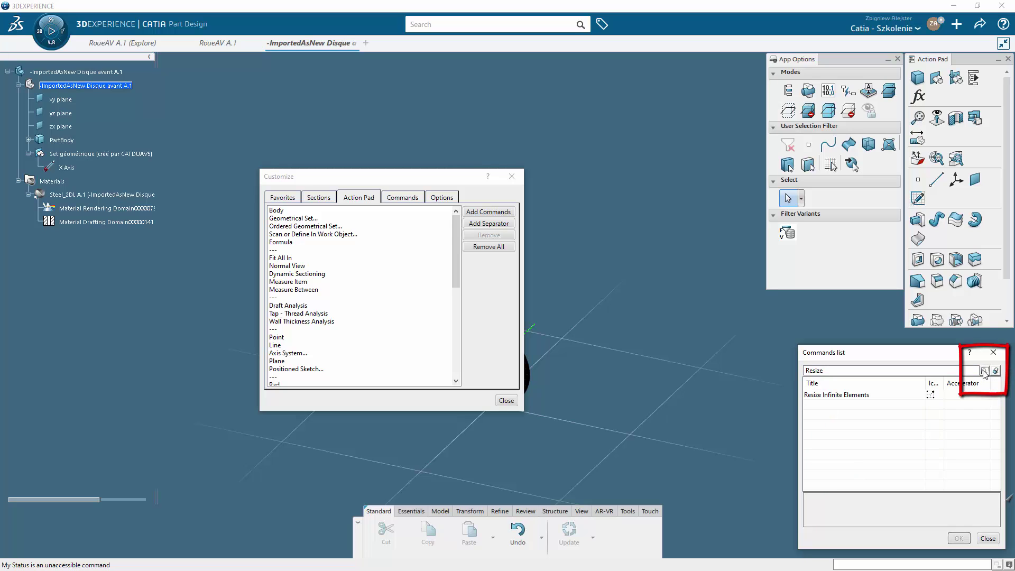
click(848, 400)
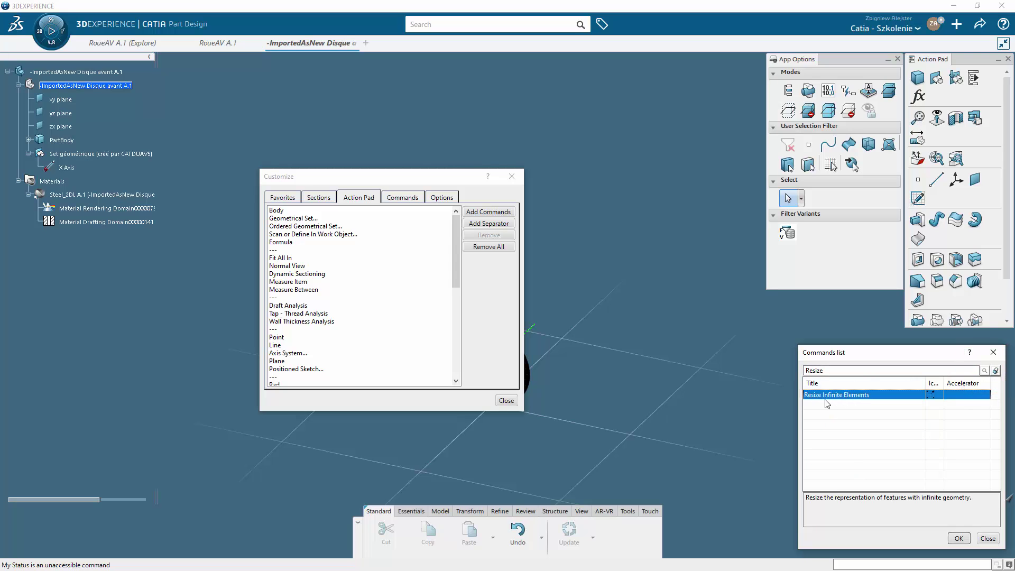
click(958, 538)
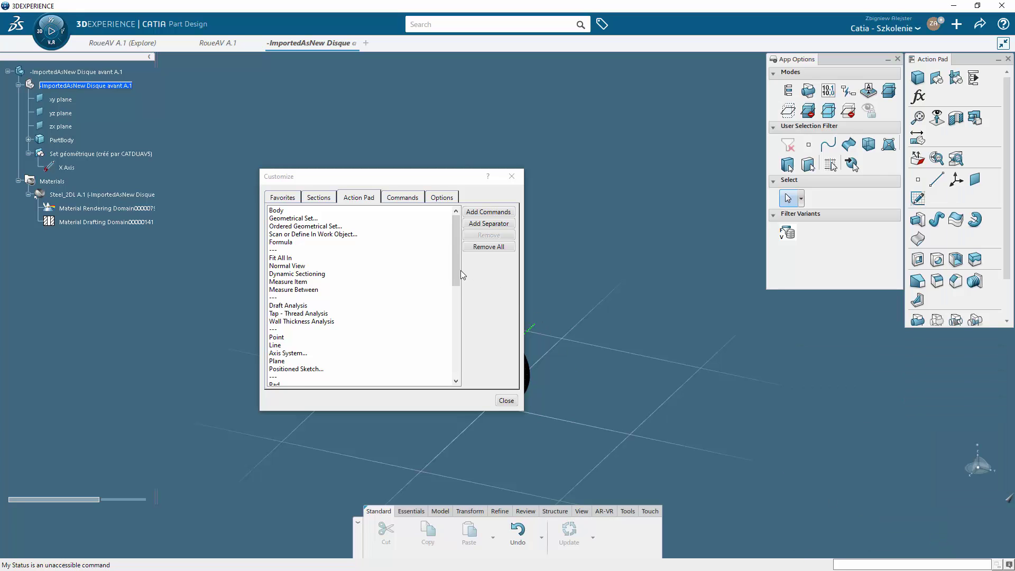
drag(458, 270, 458, 377)
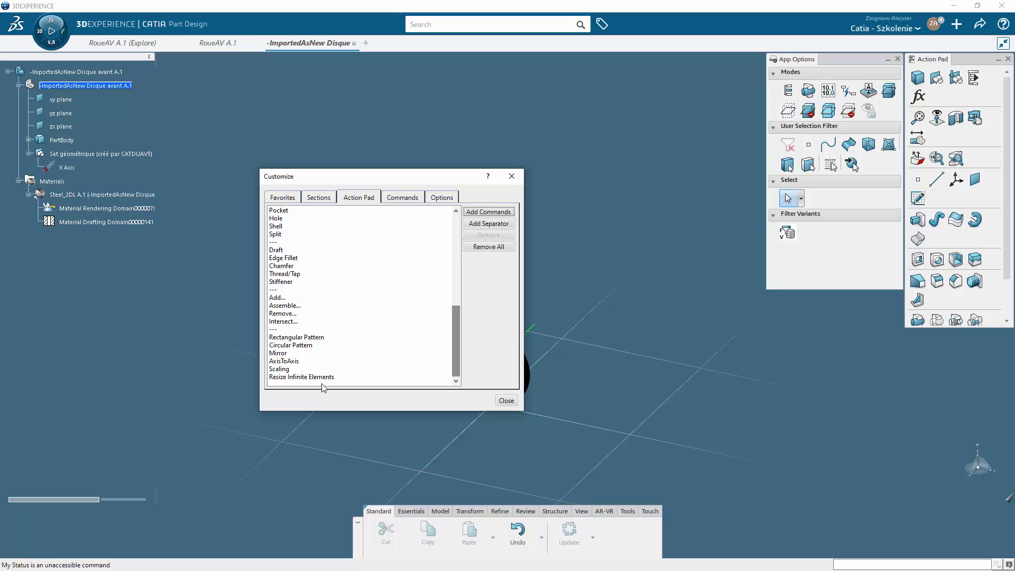
click(303, 377)
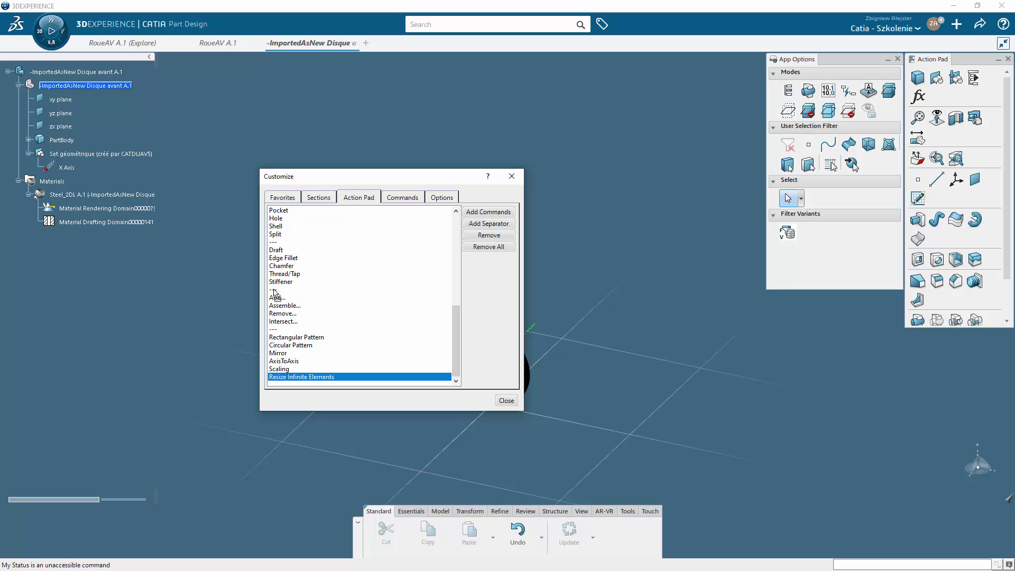
drag(274, 293, 275, 294)
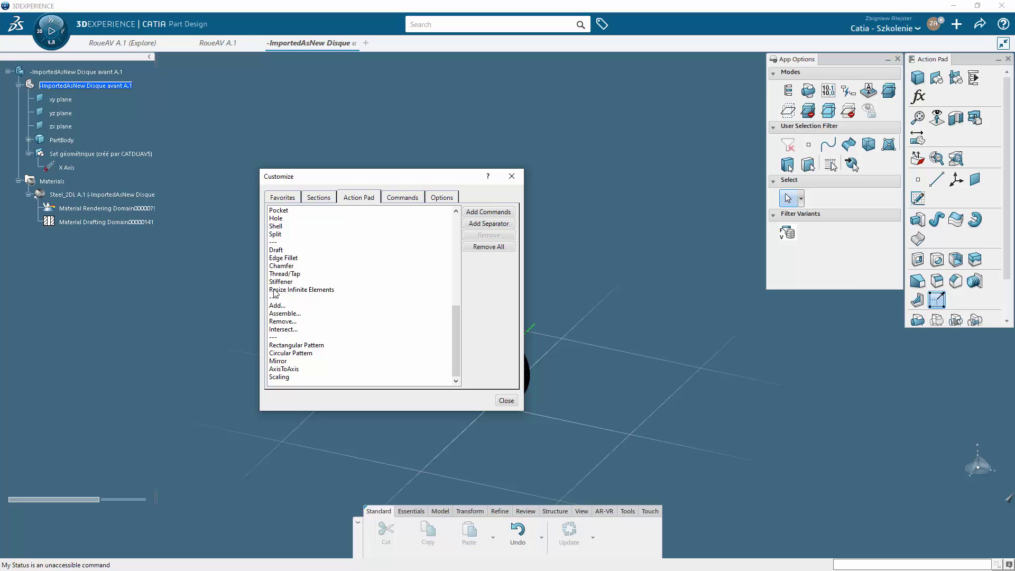
Close the Customize dialog.
click(502, 400)
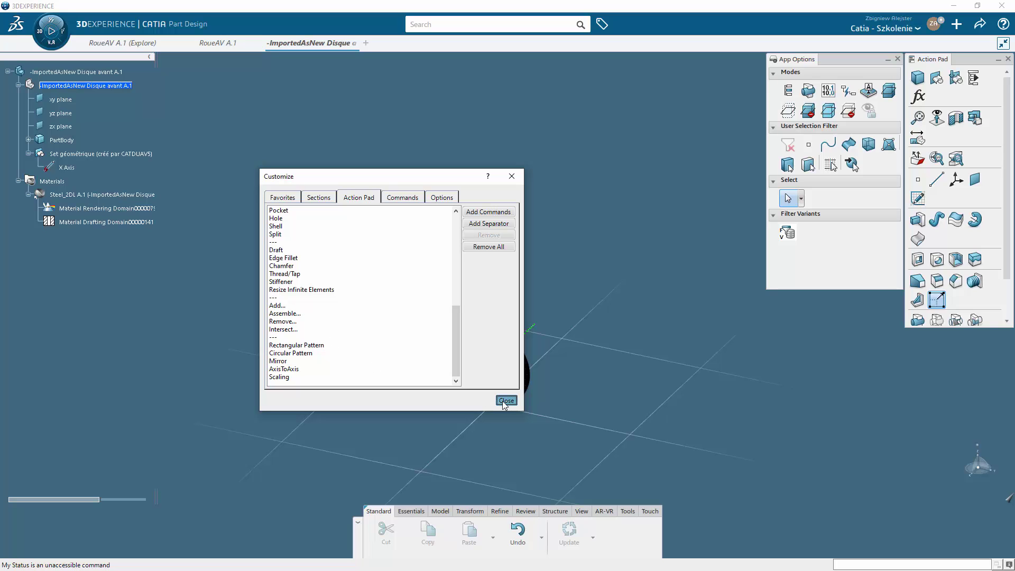